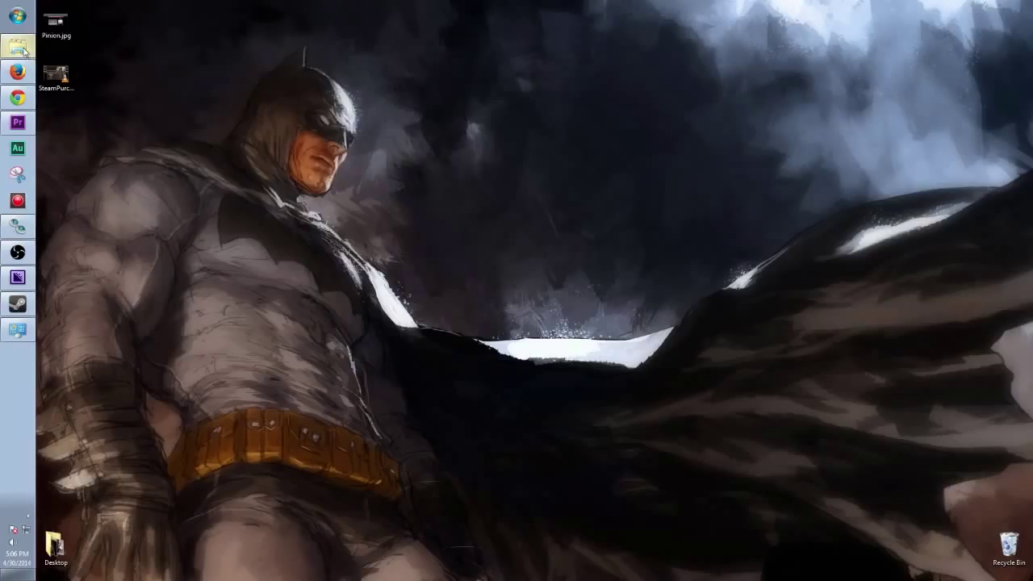
- Open the AppData folder inside the GameZone user folder
click(18, 47)
click(644, 29)
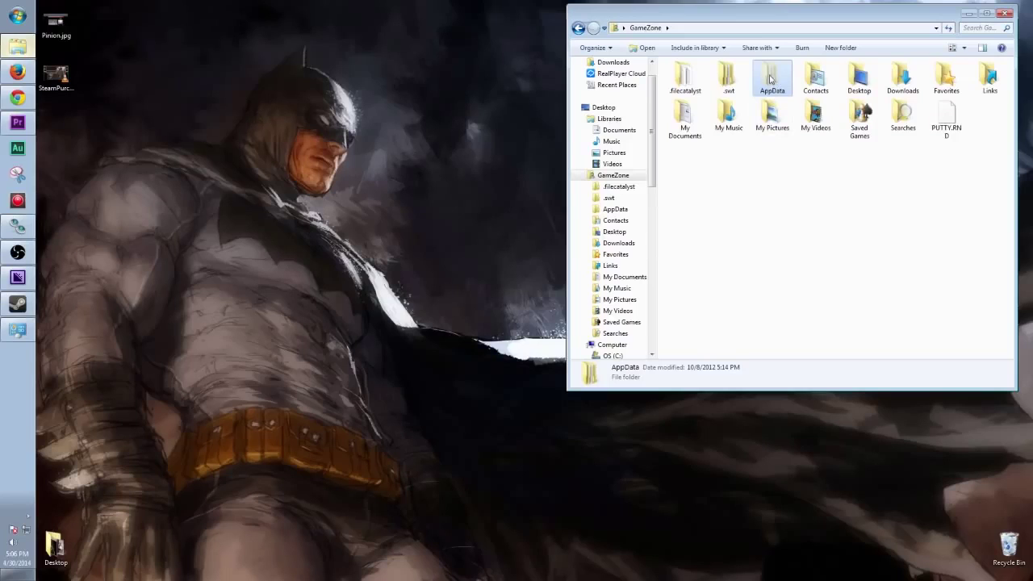
drag(775, 17, 752, 49)
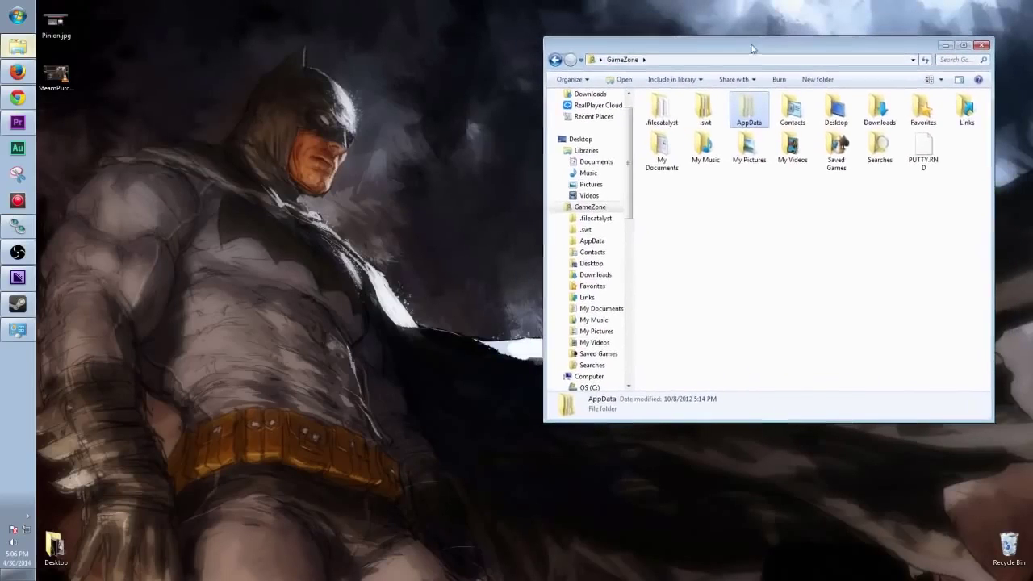
double_click(749, 111)
drag(661, 49, 683, 32)
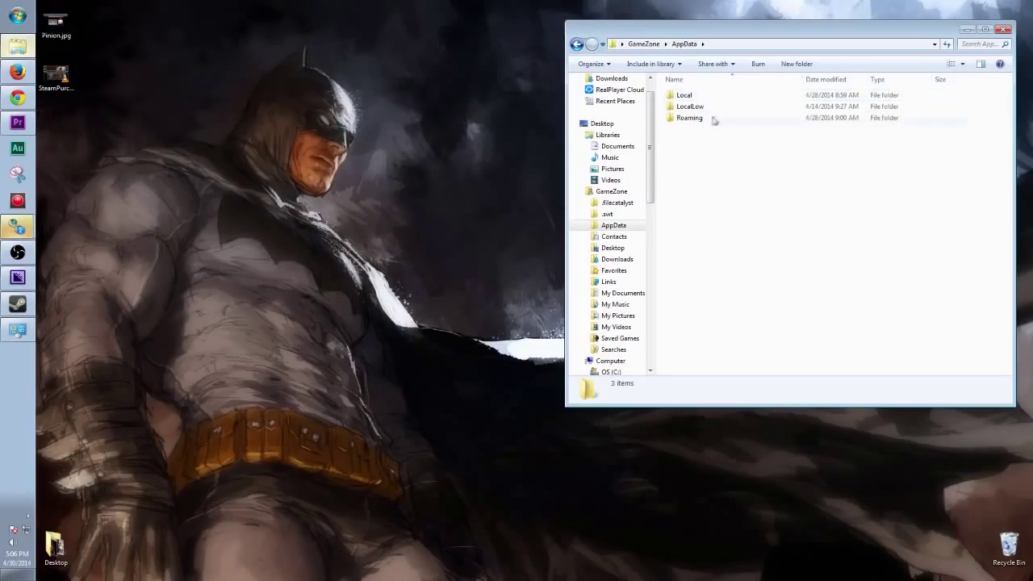
- Set the Control Panel folder options to show hidden files, folders, and drives, and minimize the Control Panel
click(16, 17)
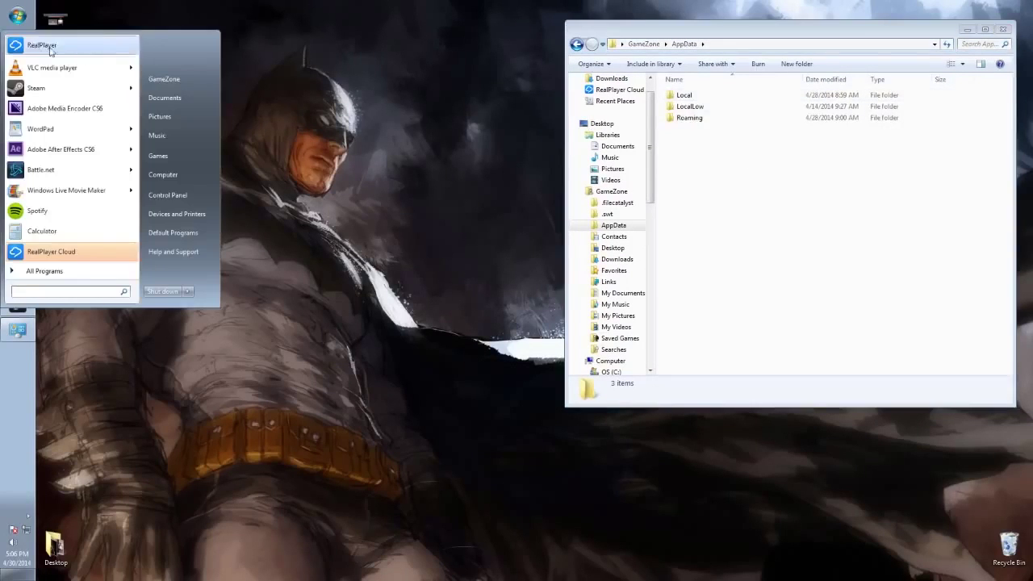
click(169, 196)
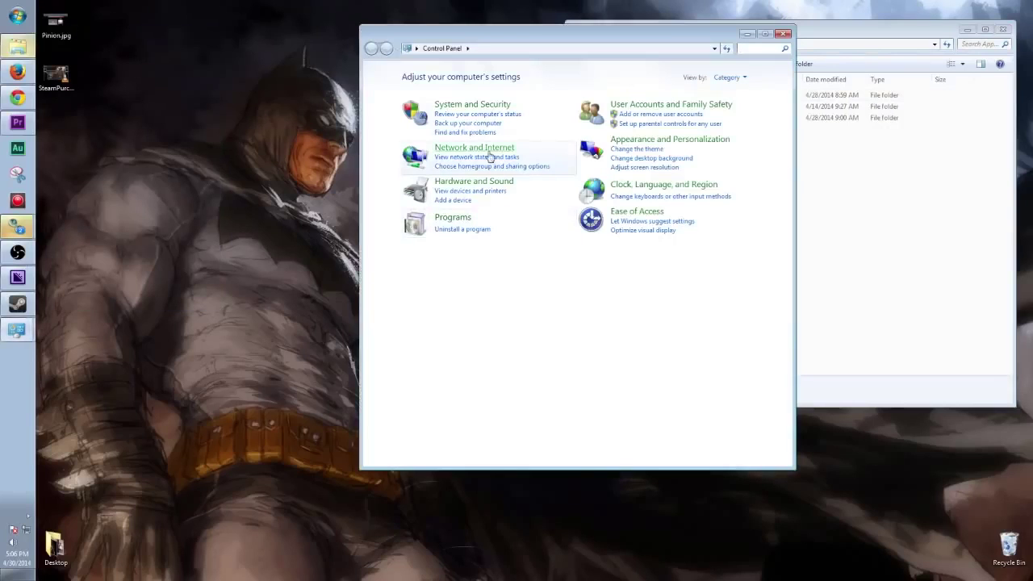
click(661, 141)
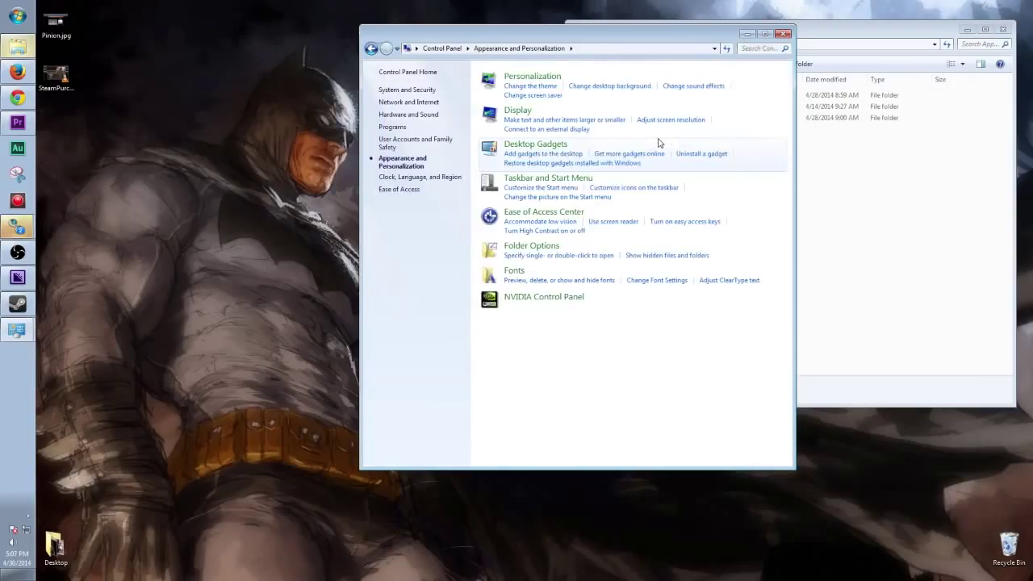
click(654, 256)
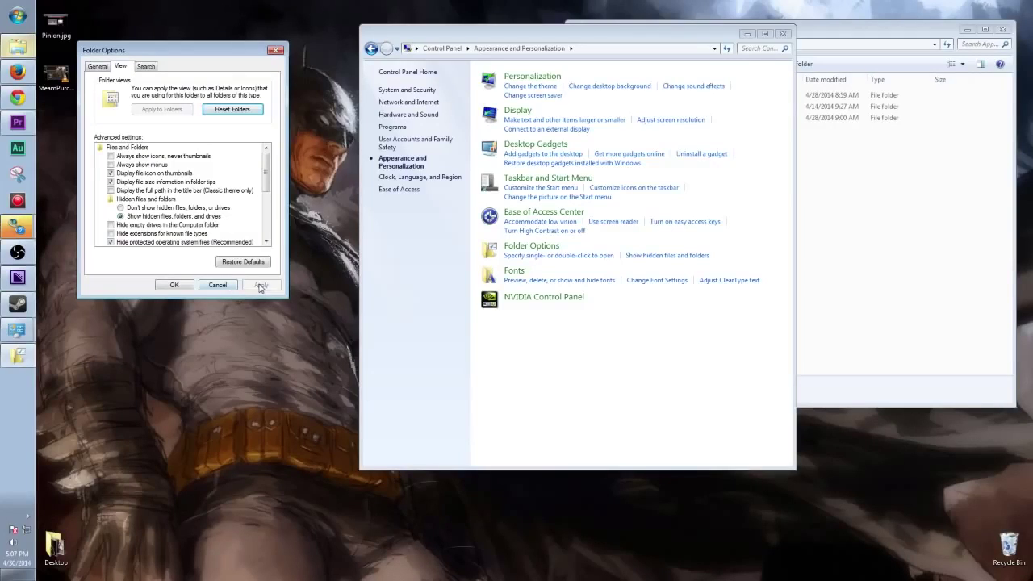
click(175, 285)
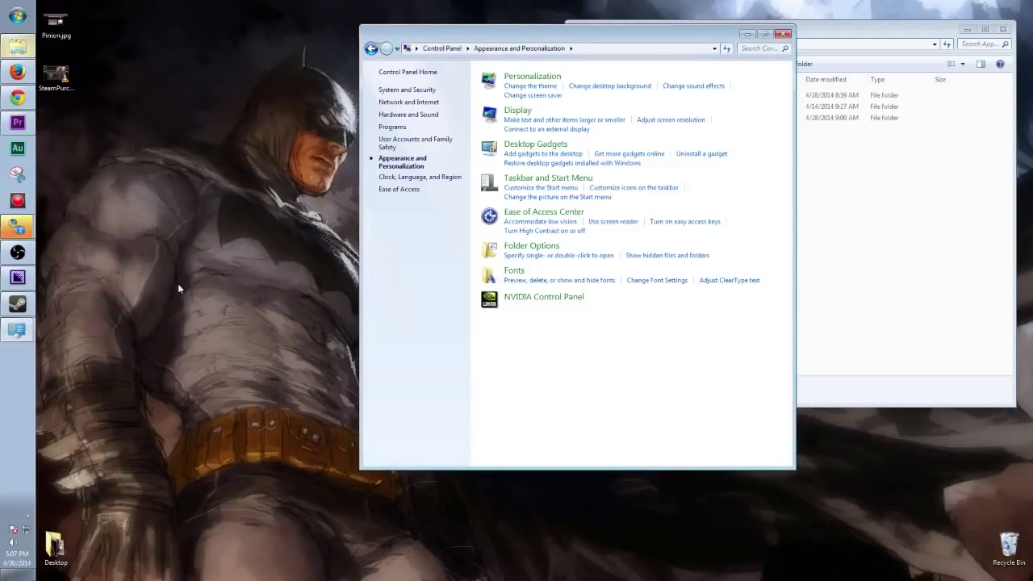
click(746, 37)
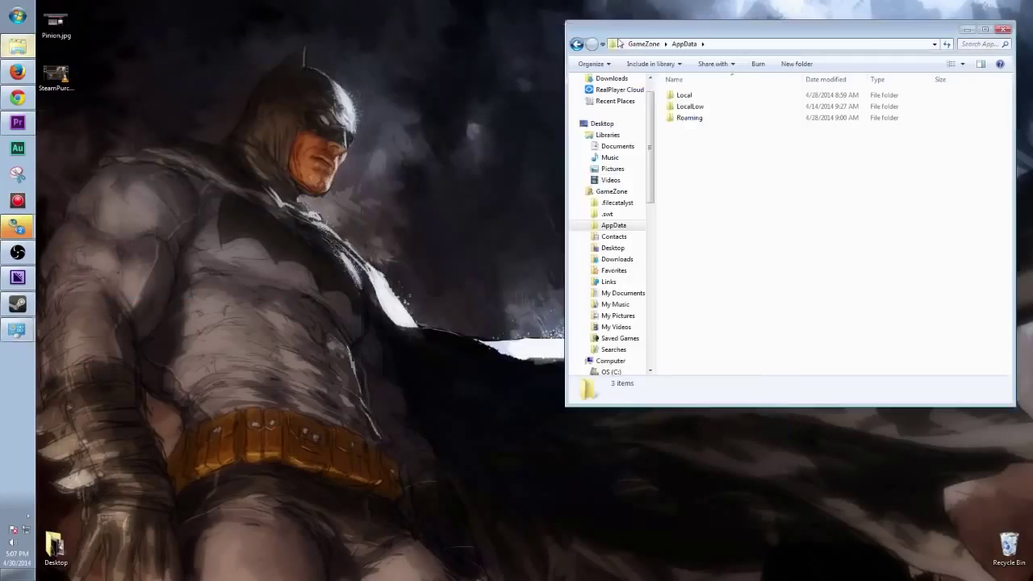
- Go from the GameZone user folder through AppData and Roaming to DarkSoulsII and open its numbered save subfolder
click(644, 43)
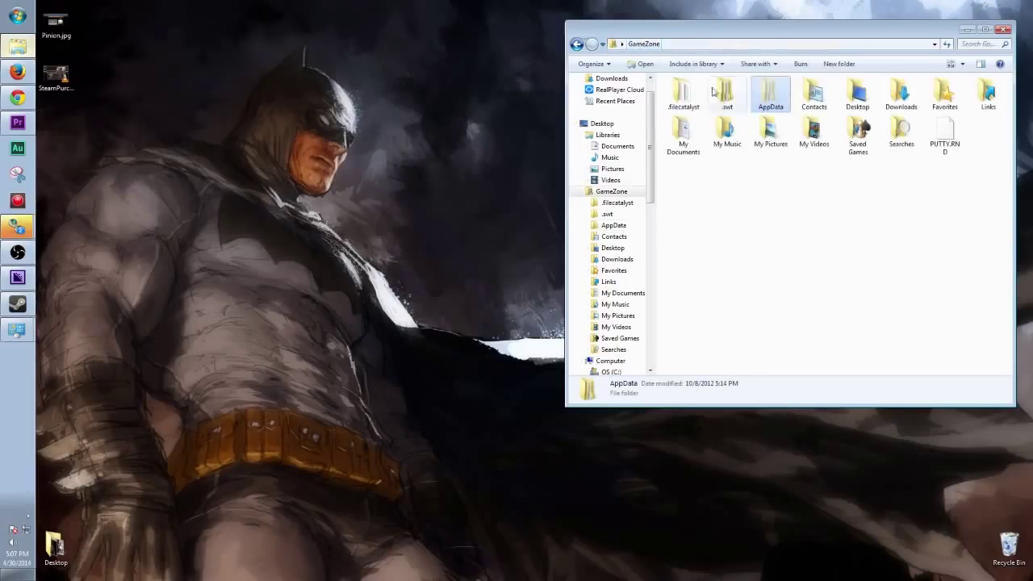
double_click(771, 95)
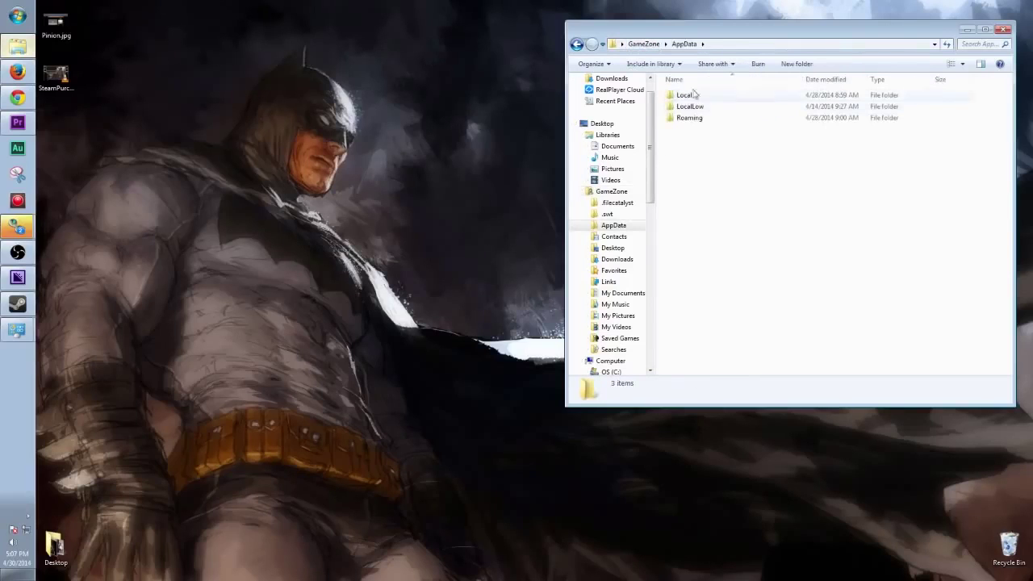
double_click(699, 121)
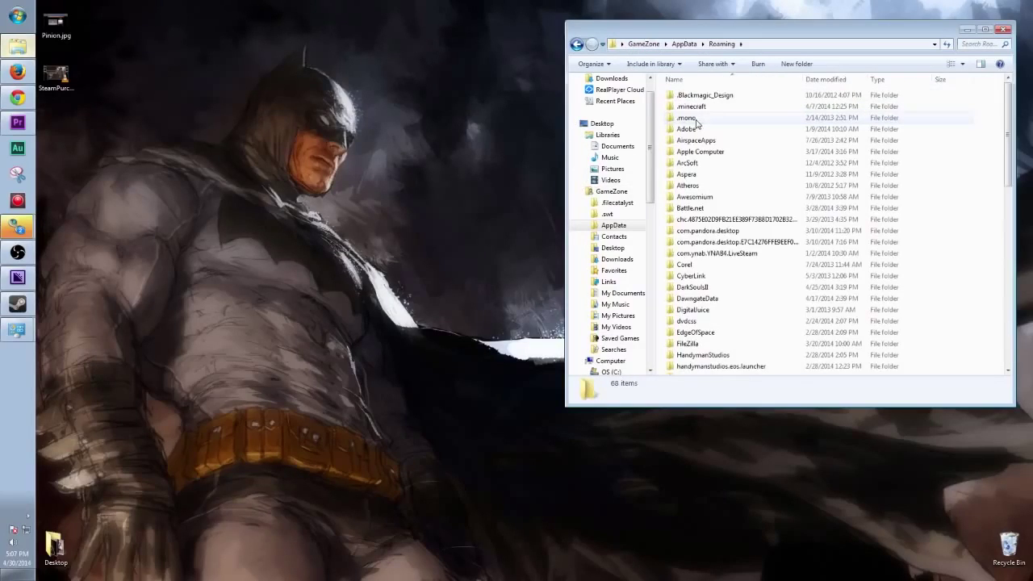
double_click(694, 289)
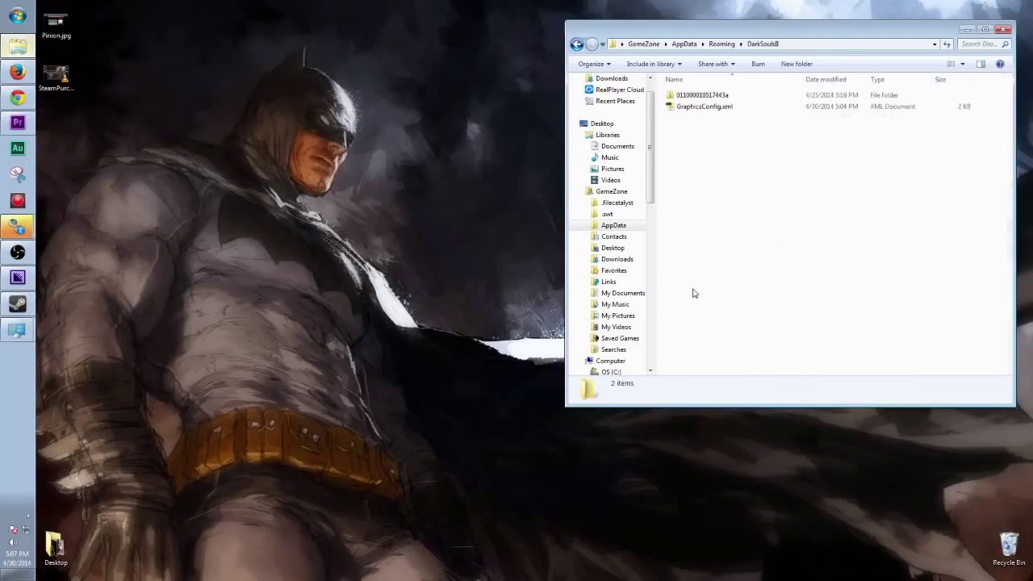
double_click(710, 97)
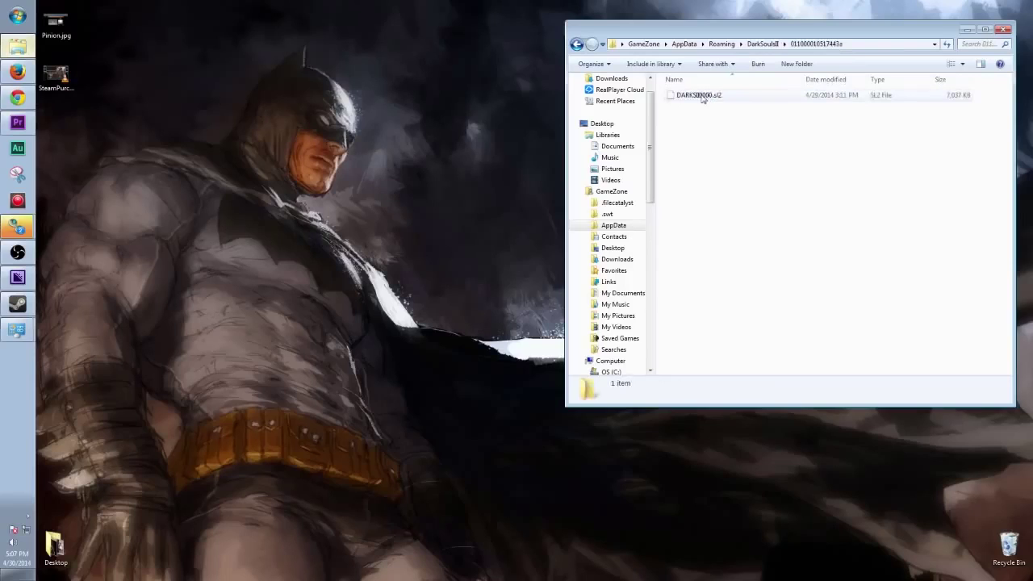
- Copy the DARKSII0000.sl2 save file from the save subfolder onto the desktop
click(703, 98)
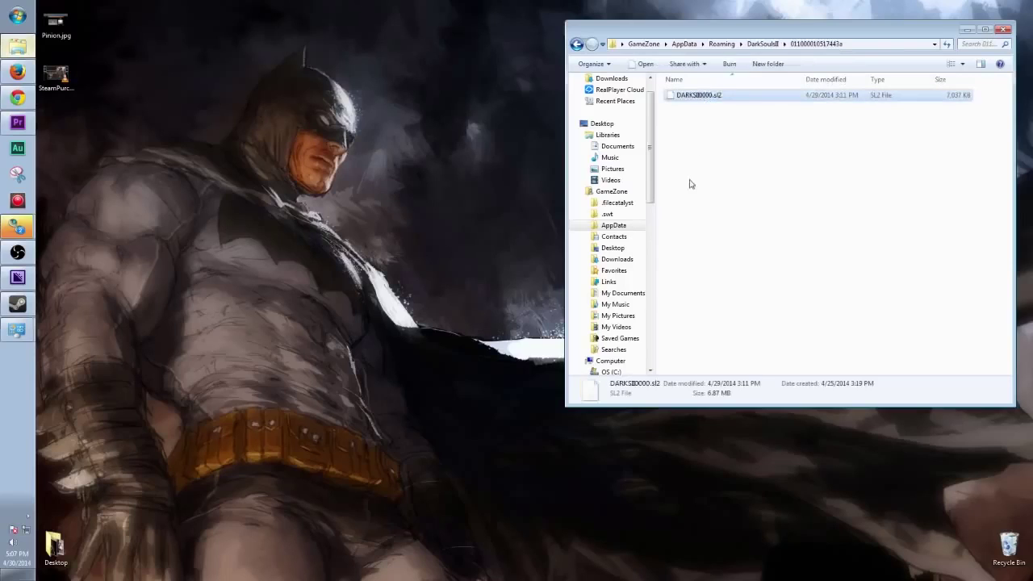
right_click(702, 100)
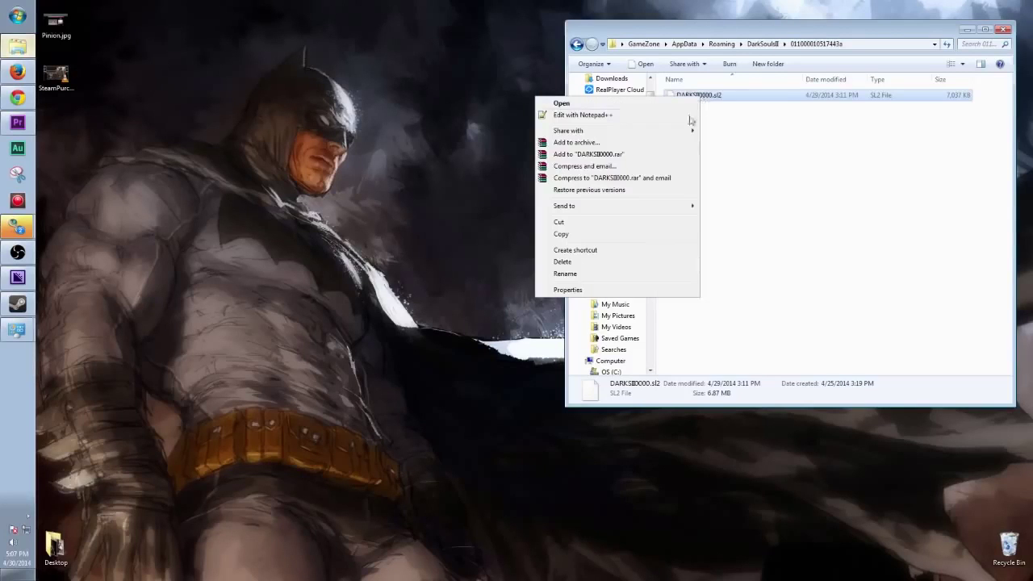
click(565, 233)
right_click(433, 139)
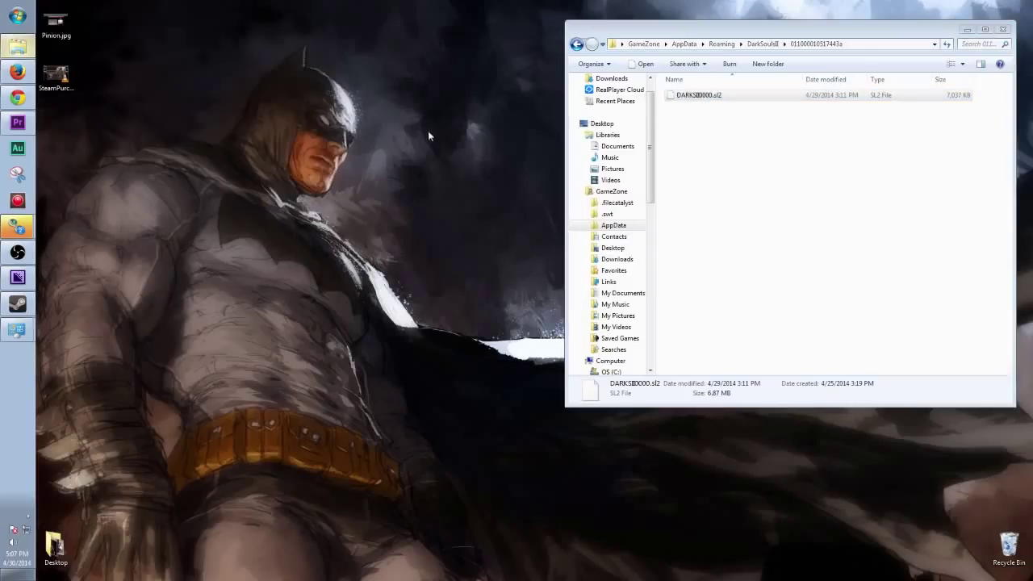
click(345, 176)
- Append "(work)" to the name of the save file copy on the desktop, before the .sl2 extension
click(435, 149)
click(447, 142)
key(Right)
text((vork))
key(Return)
- Move the renamed save file copy from the desktop to the Recycle Bin, keeping the original in its folder
click(713, 132)
click(700, 100)
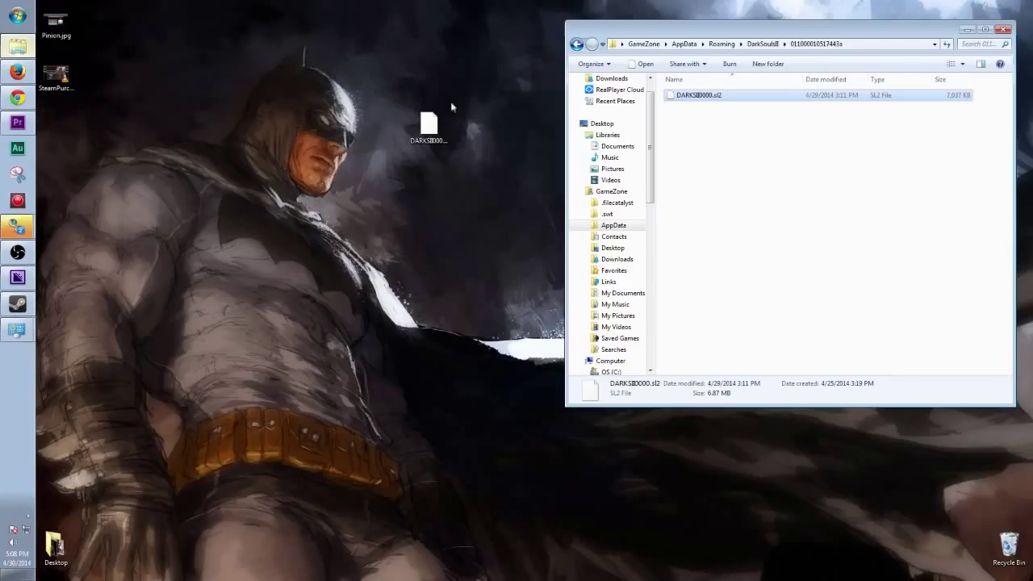
click(429, 125)
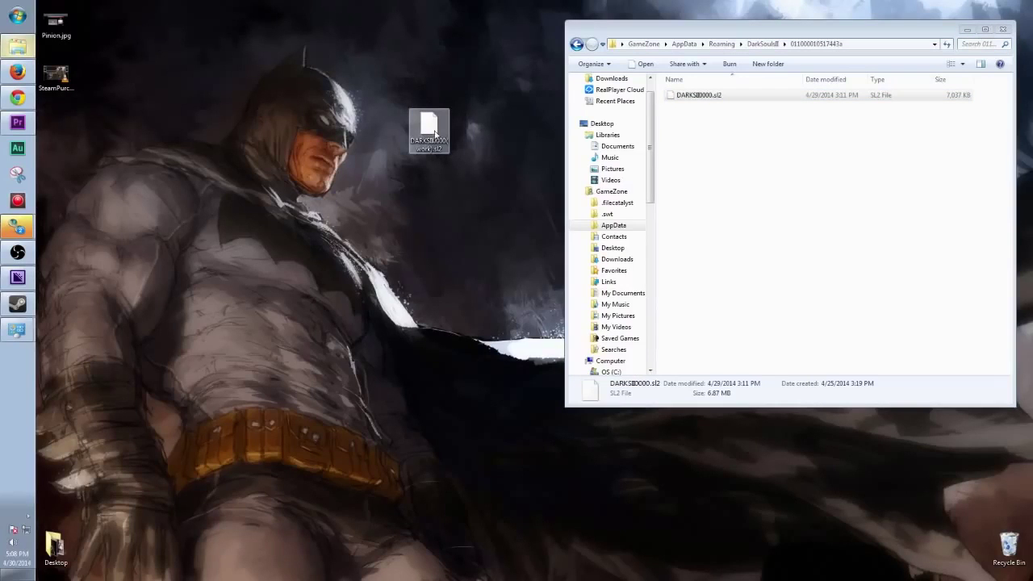
drag(1026, 547, 1026, 548)
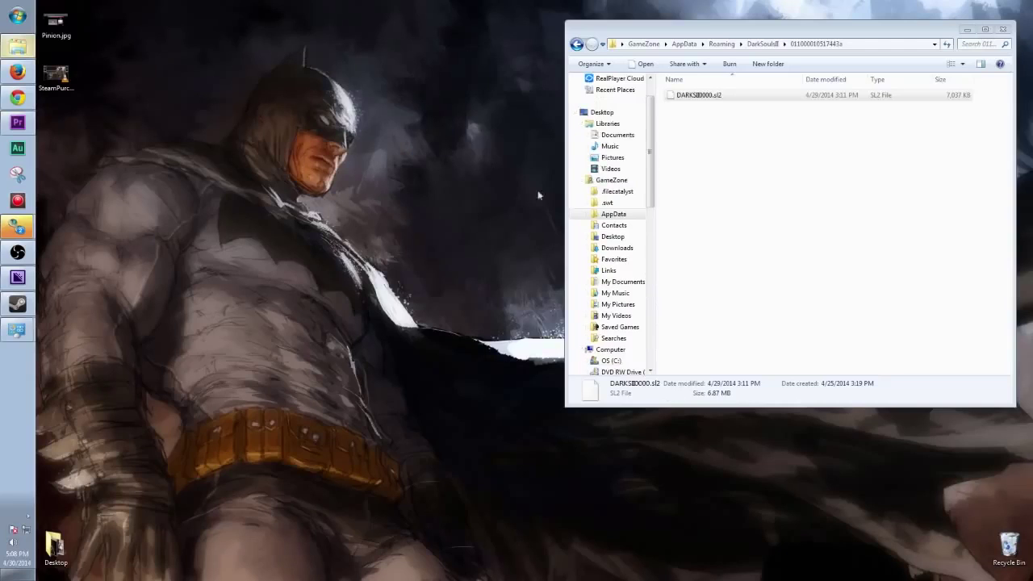
click(713, 151)
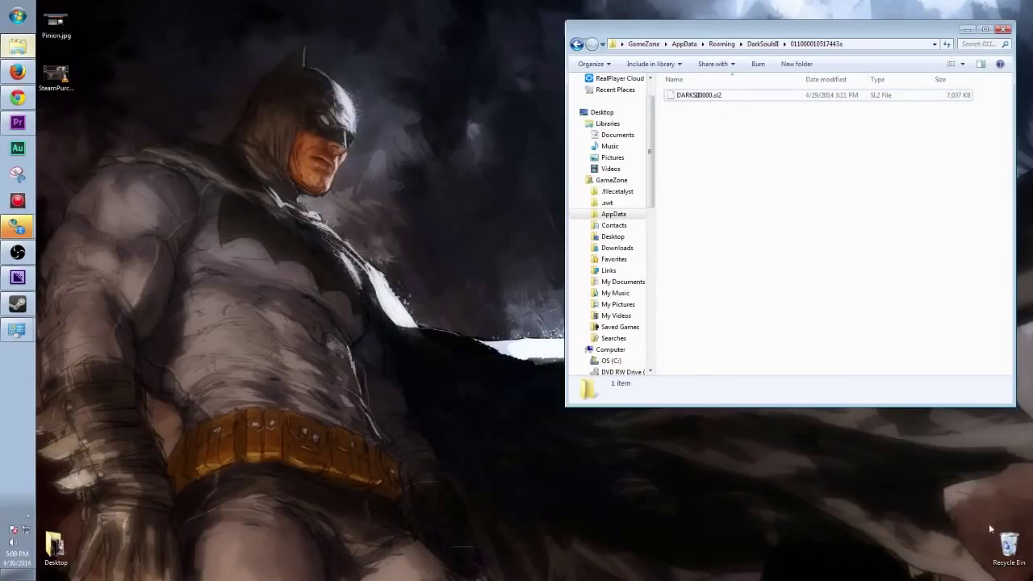
click(470, 109)
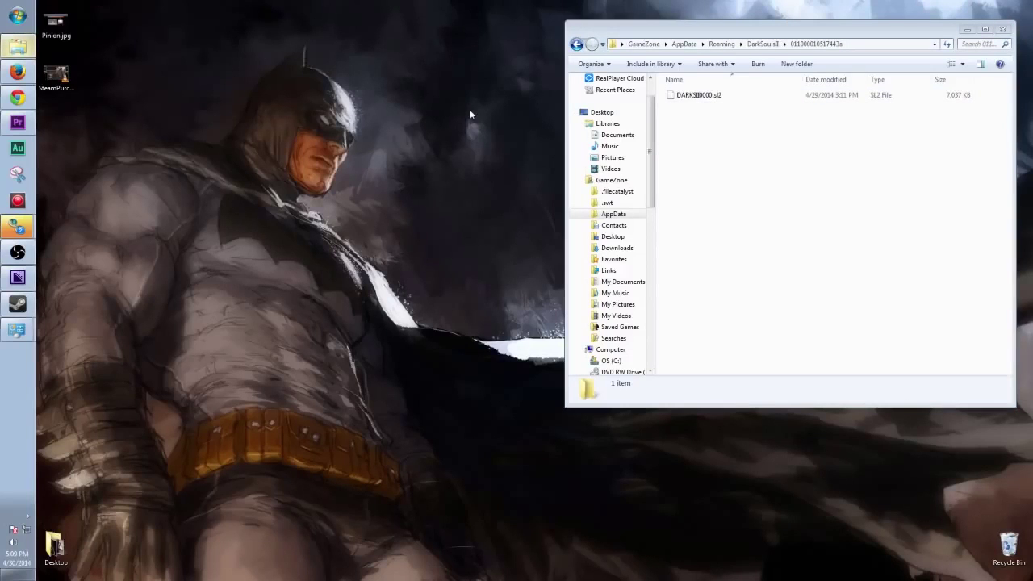